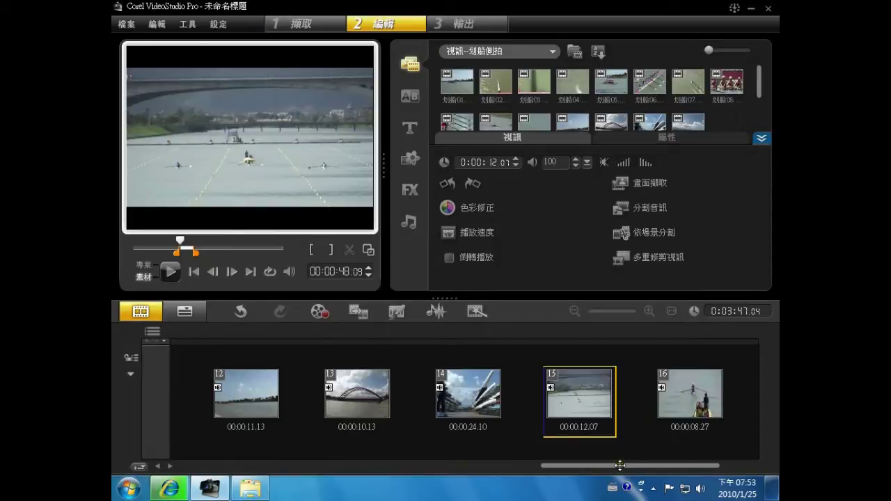
- Delete the fourth clip, the 15-second shot of the oar in the water, from the storyboard
left_click_drag(620, 465, 256, 464)
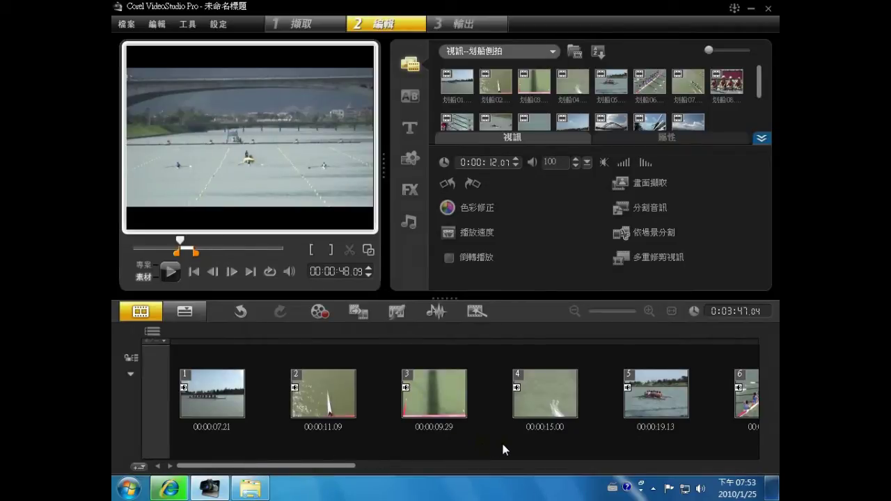
left_click(535, 406)
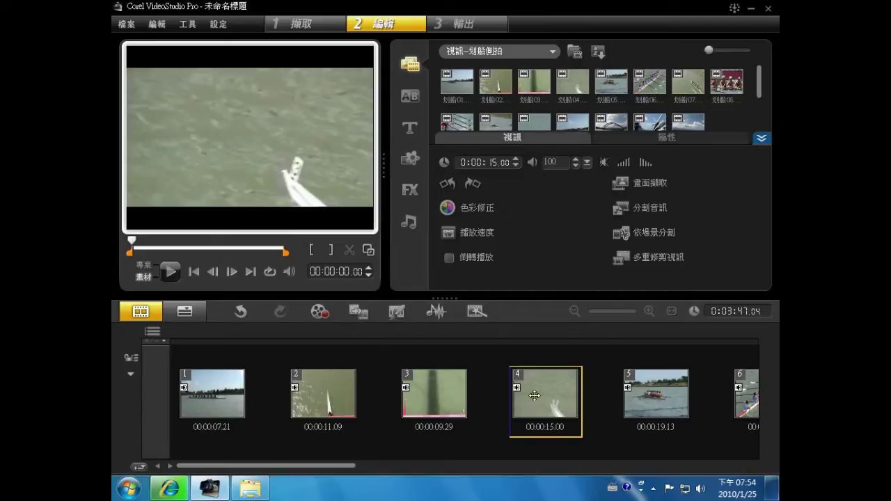
right_click(544, 389)
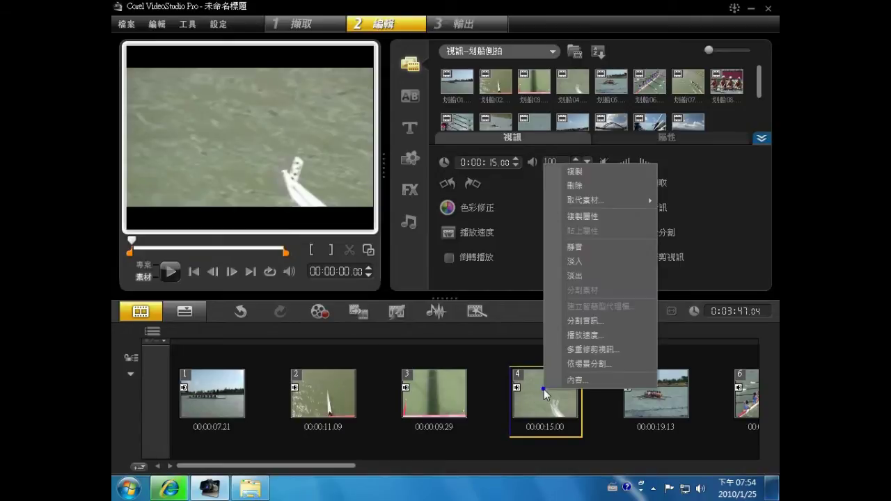
left_click(600, 187)
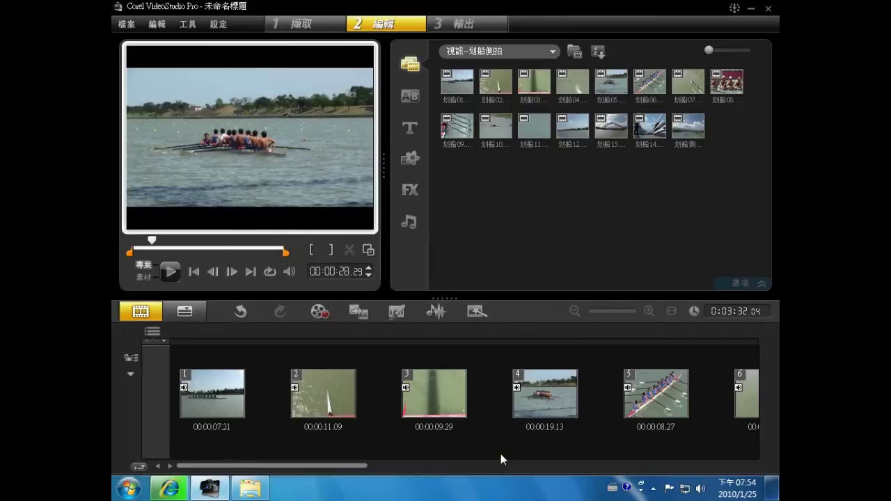
- Save the project on drive E: with the file name 剪接示範
left_click(128, 25)
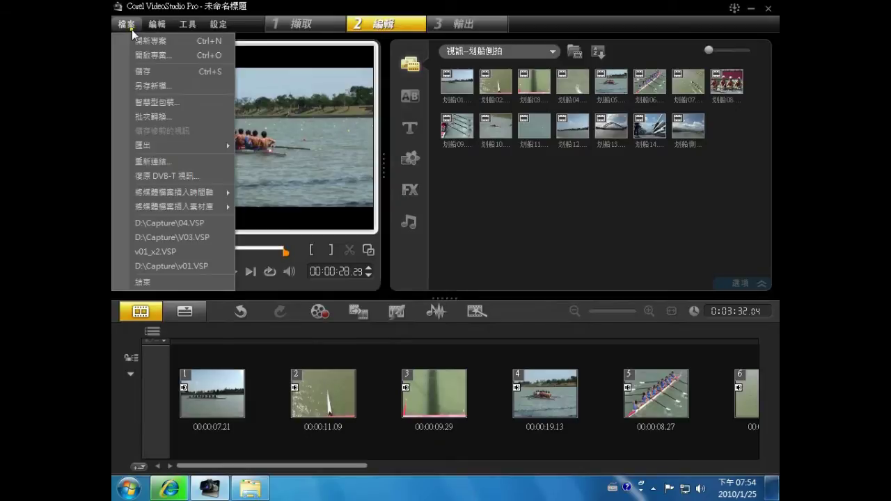
left_click(147, 72)
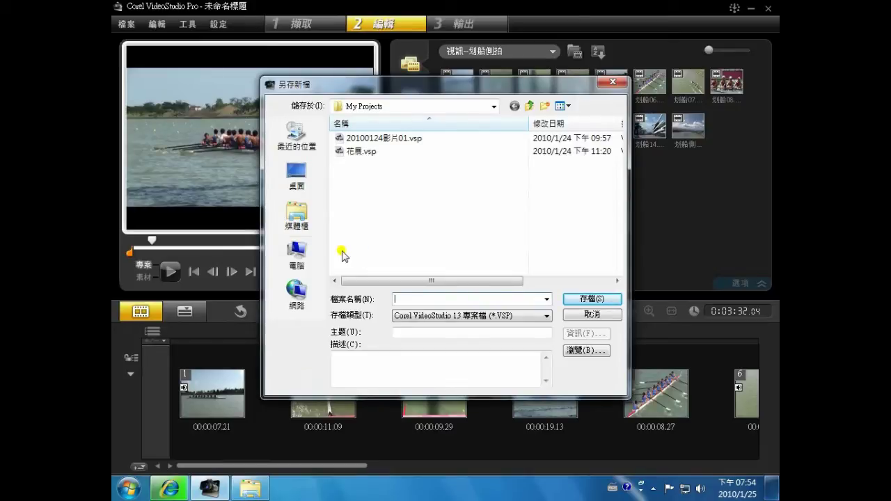
left_click(295, 252)
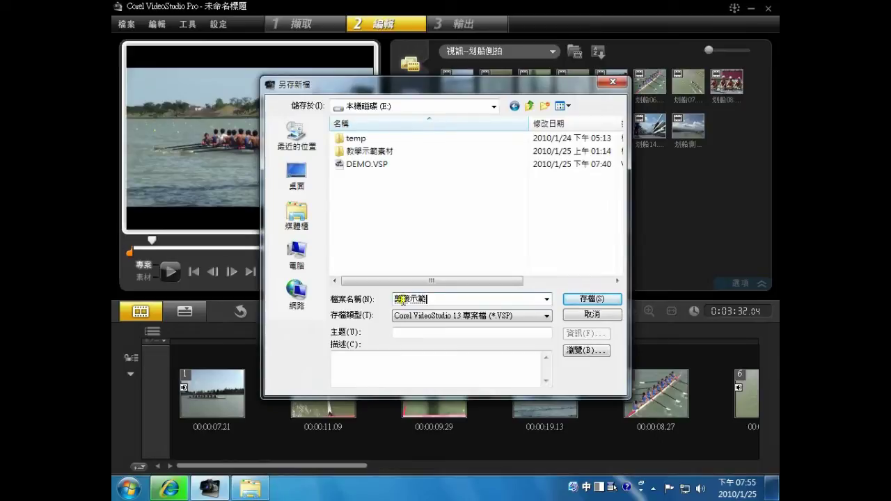
left_click(582, 298)
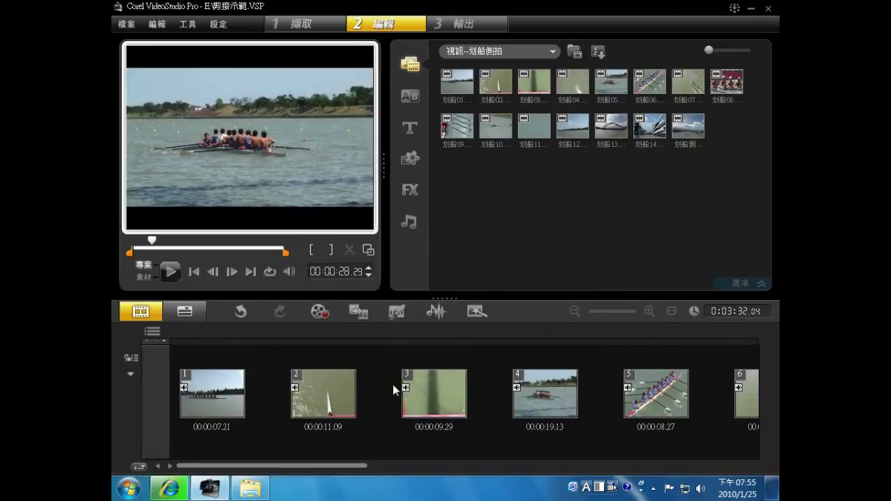
- Close the video editor and reopen the project 剪接示範.VSP from drive E: in the file explorer
left_click(769, 10)
left_click(249, 488)
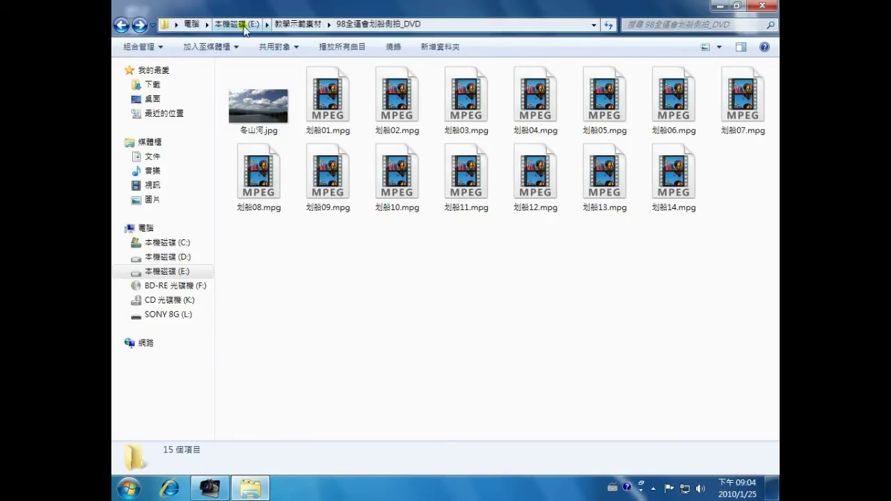
left_click(237, 25)
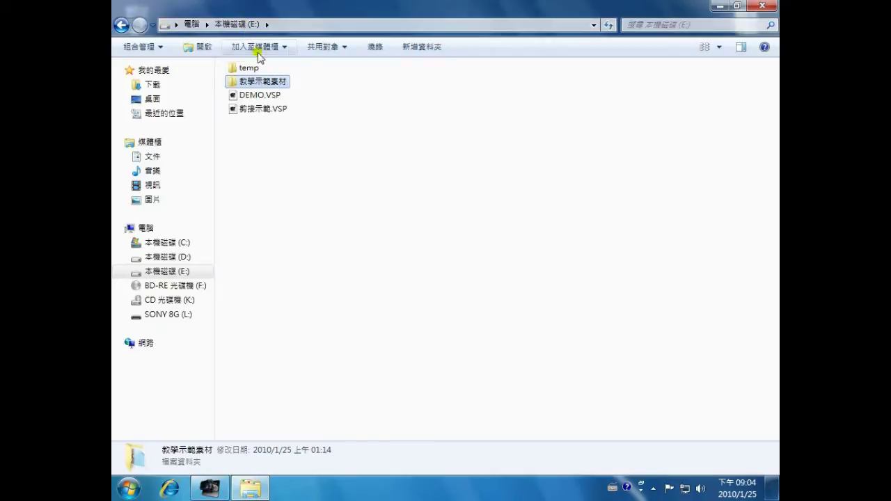
left_click(263, 109)
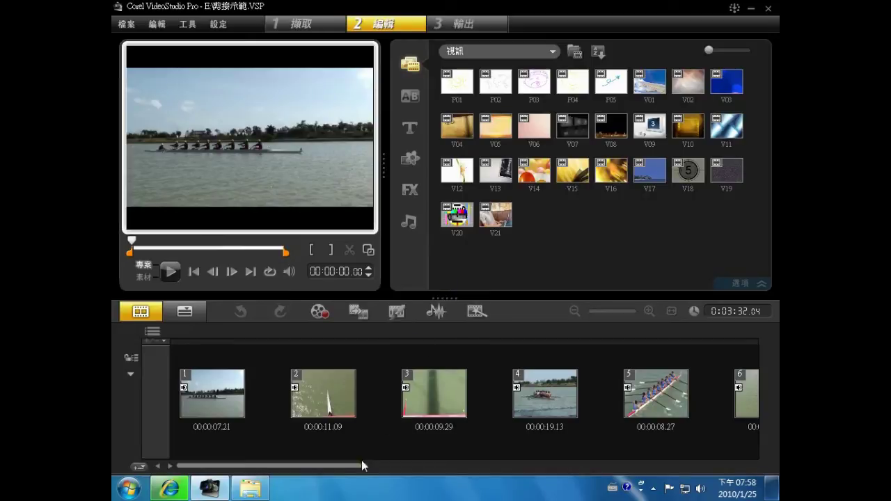
- Set the Gamma value of storyboard clip 7, the rowers in white caps, to 10 in color correction
left_click_drag(357, 465, 486, 467)
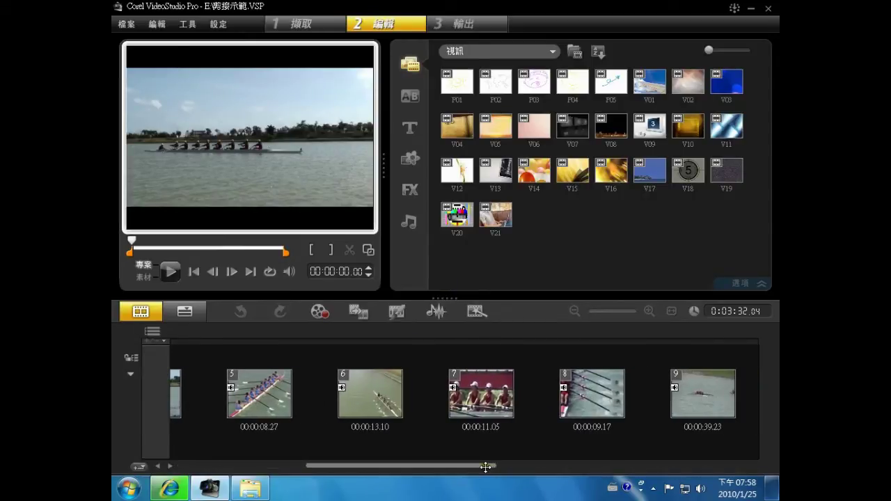
left_click(475, 403)
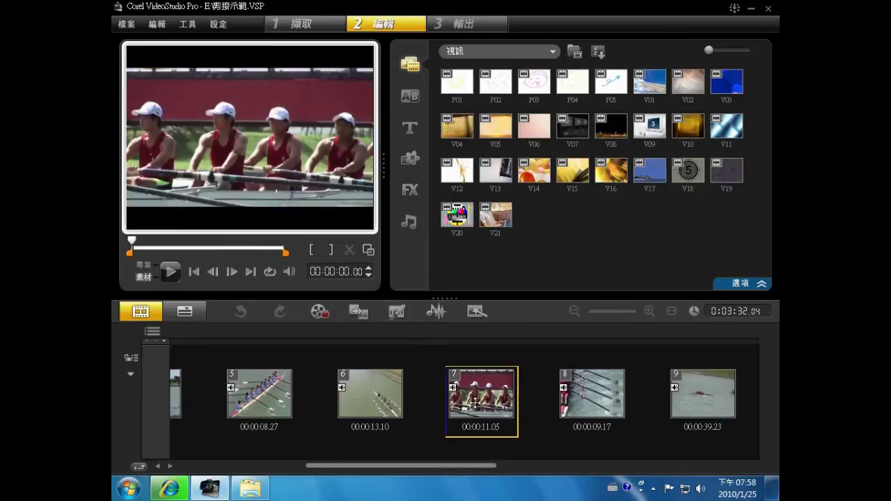
left_click(726, 285)
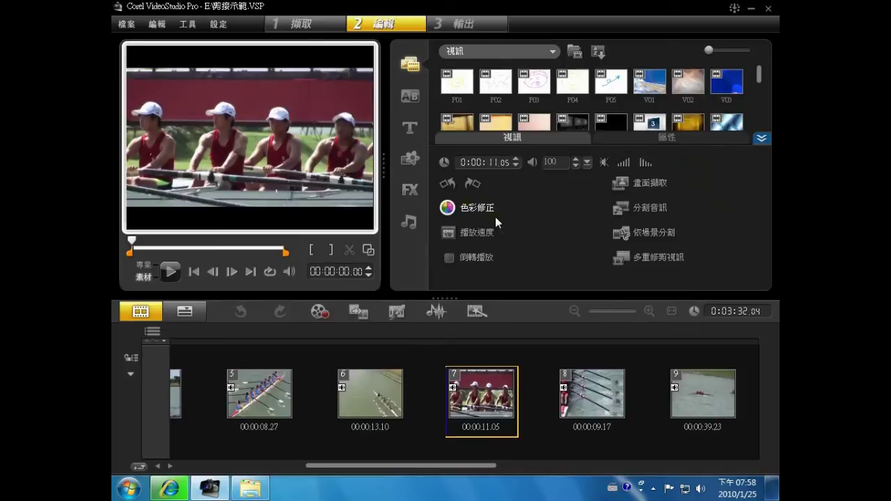
left_click(452, 208)
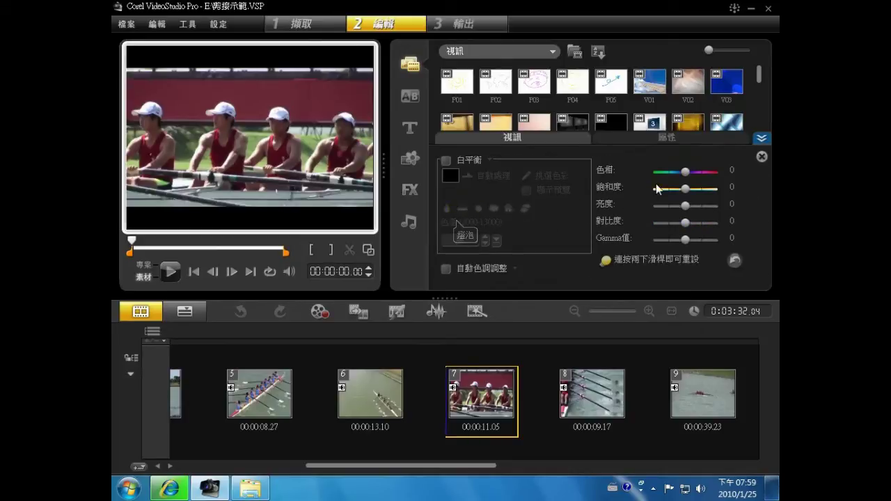
left_click_drag(686, 240, 690, 239)
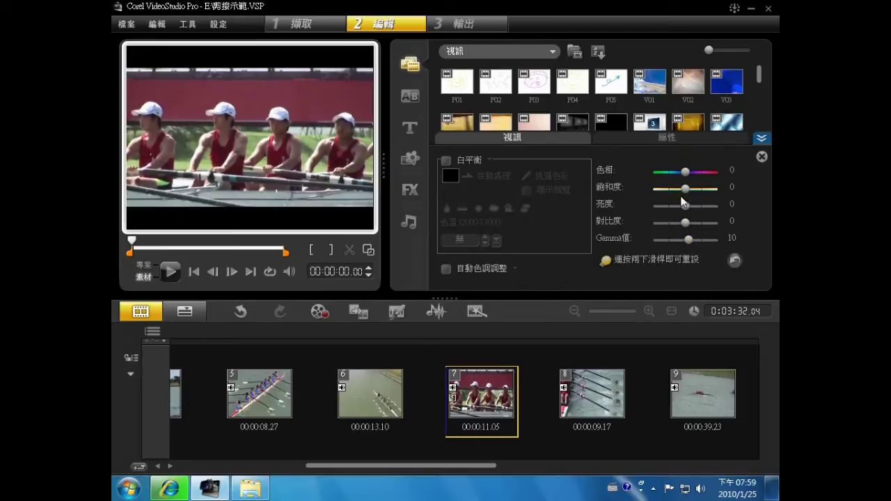
left_click(761, 159)
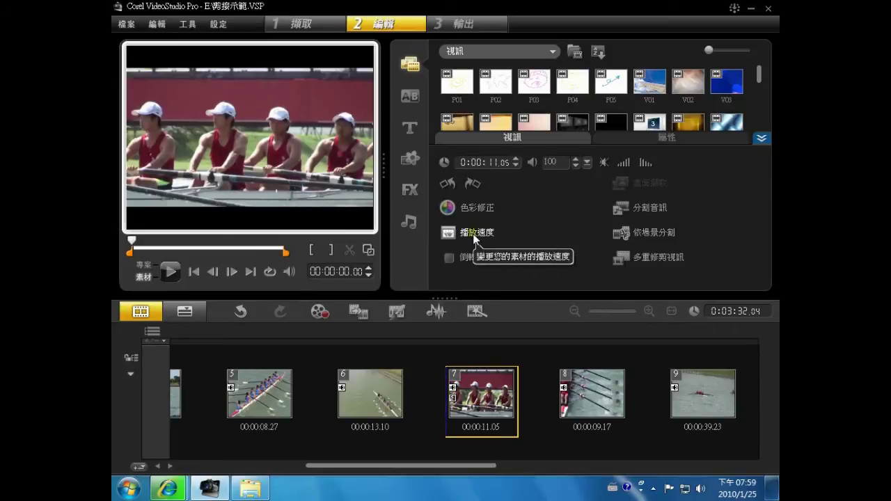
- Set clip 7's volume to 50 and try muting and unmuting its sound
double_click(548, 163)
type("50")
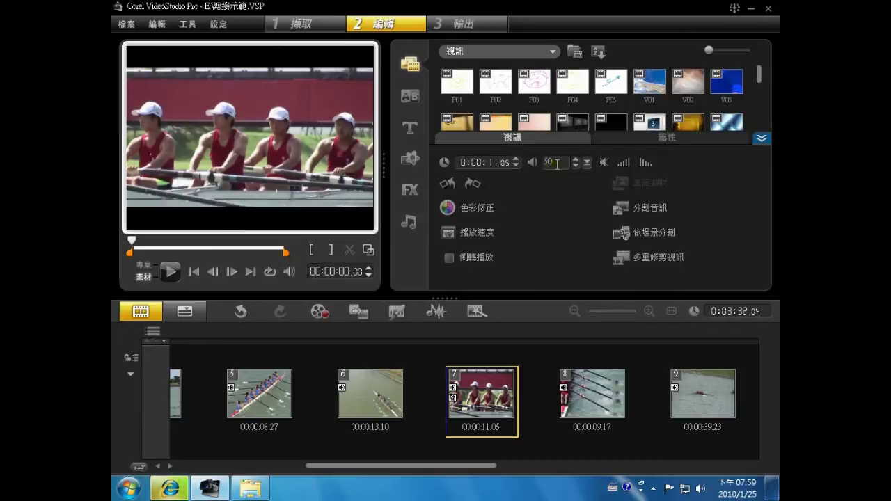
left_click(603, 164)
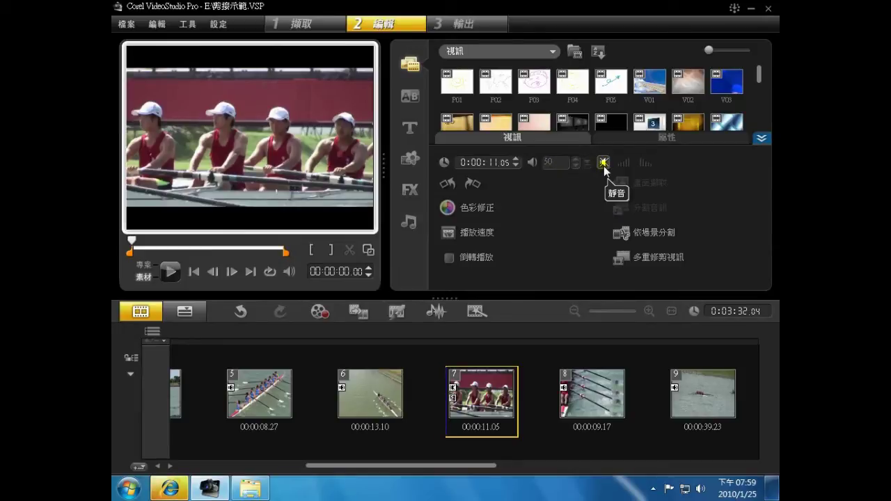
left_click(604, 165)
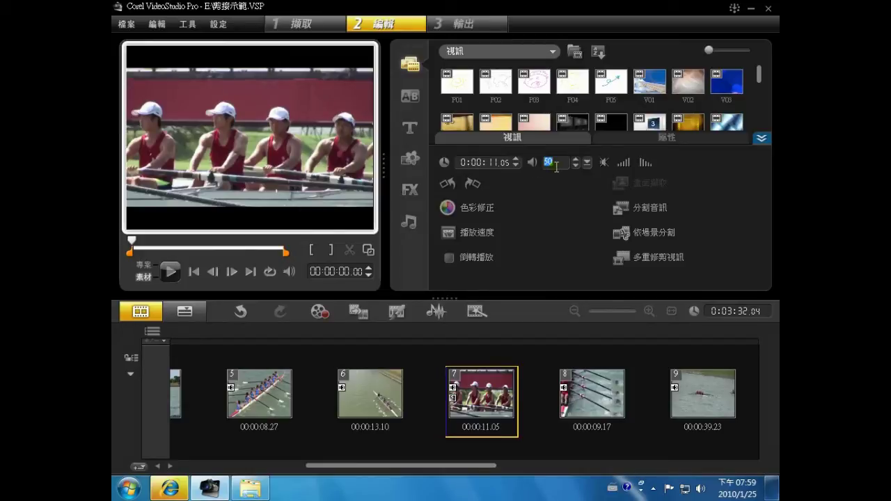
- Set clip 7's volume to 200, raise it further to 362, and mute the clip
type("200")
left_click(585, 165)
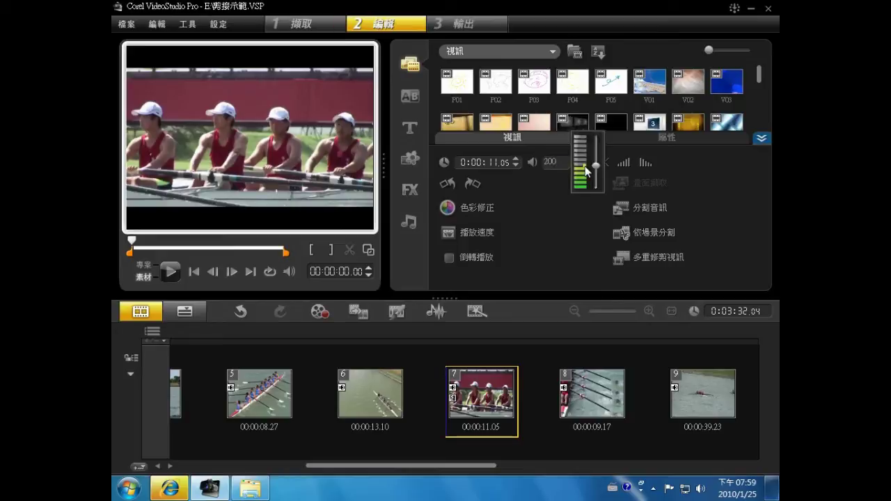
mouse_move(596, 171)
left_mouse_down()
mouse_move(600, 134)
mouse_move(591, 155)
left_mouse_up()
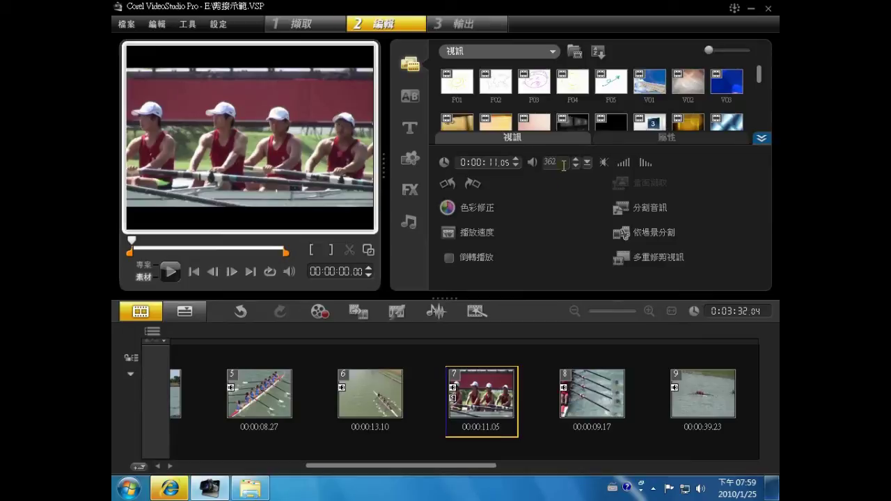
left_click(603, 162)
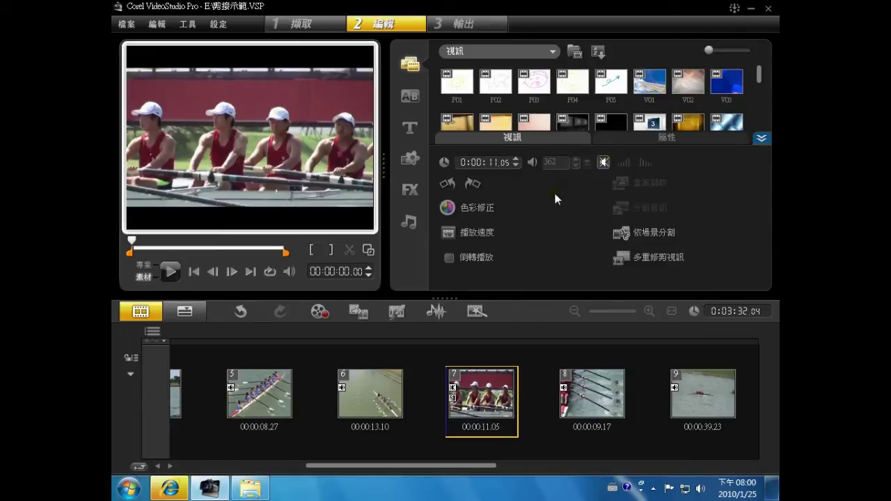
- Insert the 冬山河 picture from the 相片 library category as the first item in the storyboard
left_click(553, 52)
mouse_move(475, 129)
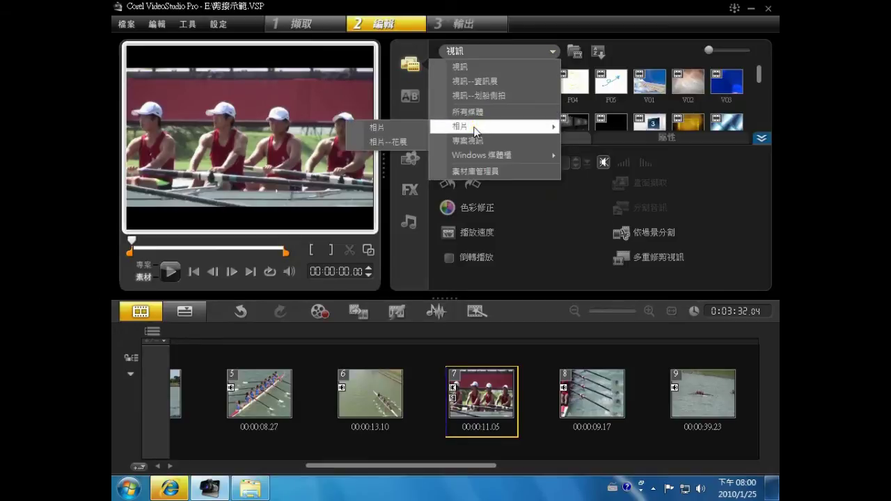
left_click(415, 129)
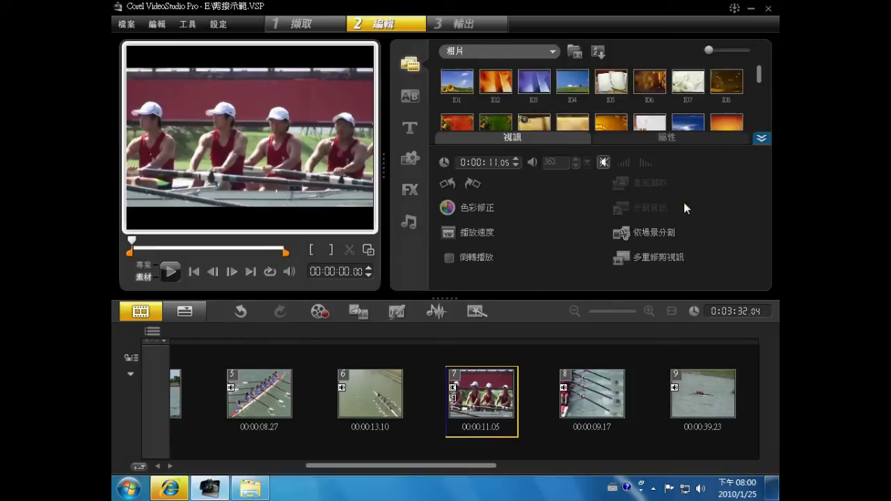
left_click(762, 138)
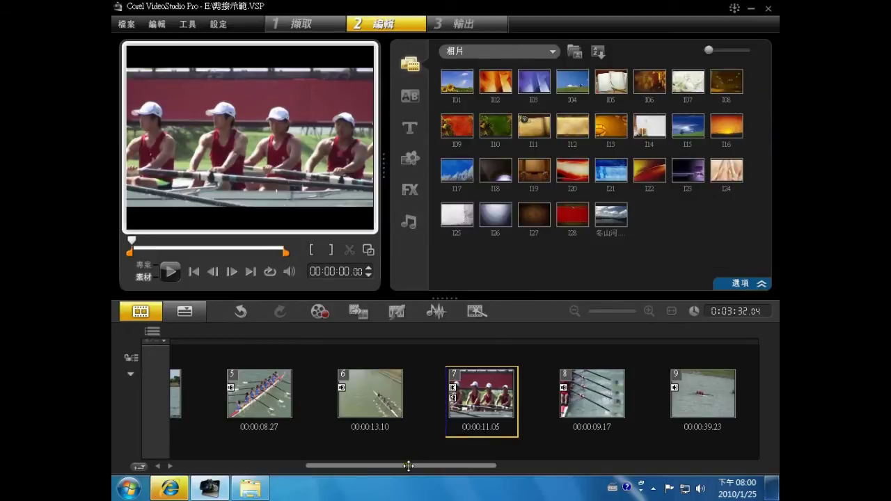
left_click_drag(408, 466, 214, 467)
left_click_drag(606, 222, 179, 397)
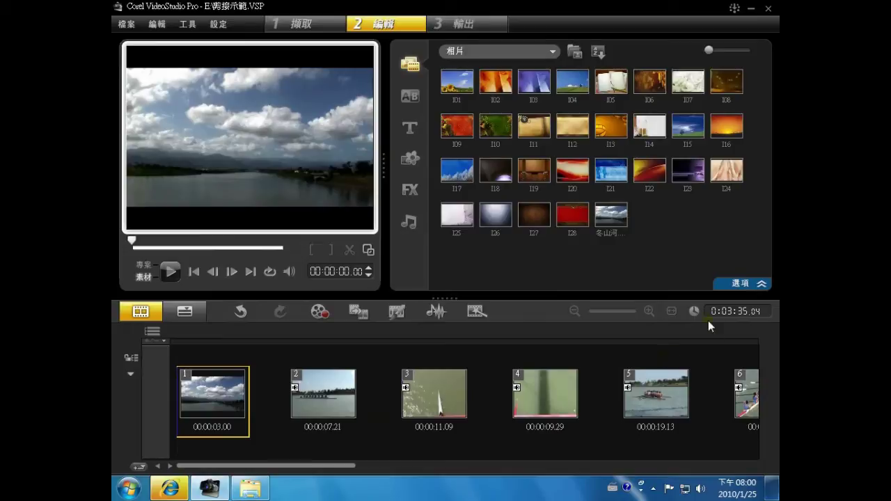
- Set the opening photo's duration to 5 seconds and apply the 平移和縮放 resampling option, previewing the motion
left_click(739, 287)
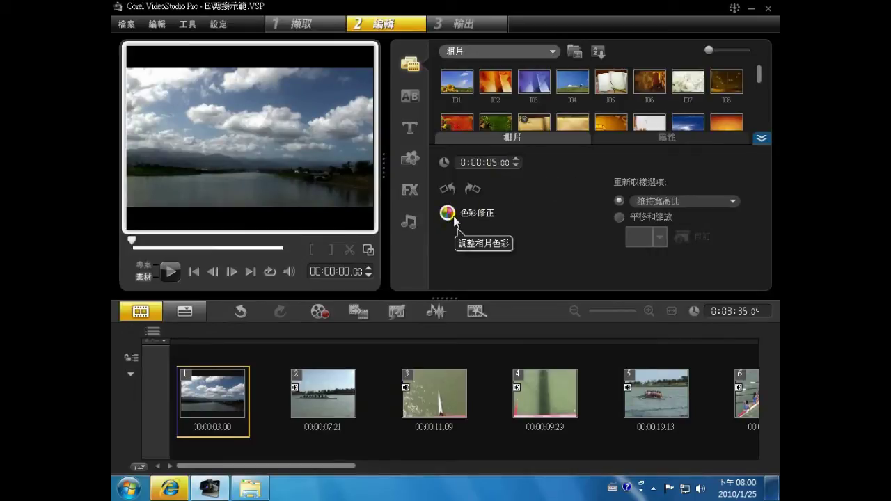
left_click(669, 200)
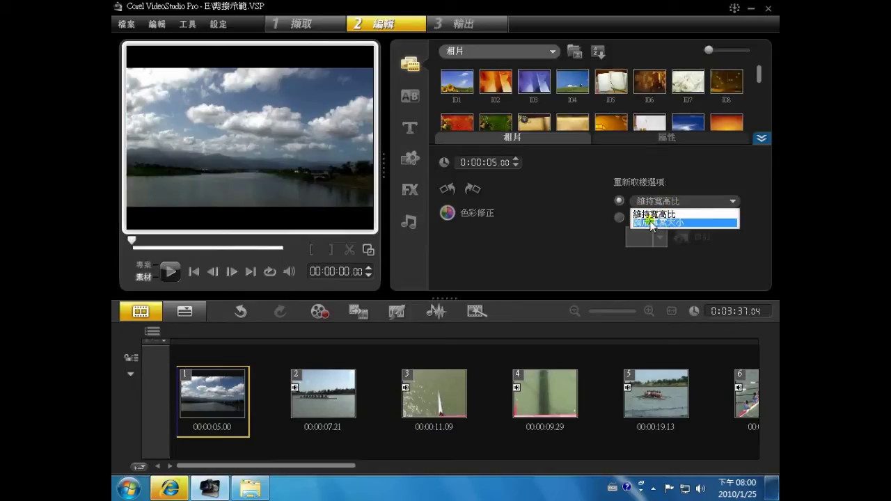
left_click(621, 217)
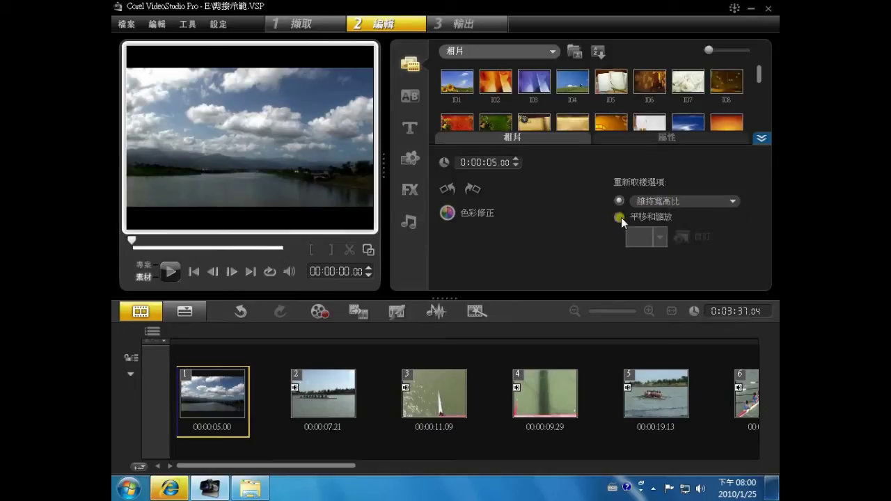
left_click(620, 217)
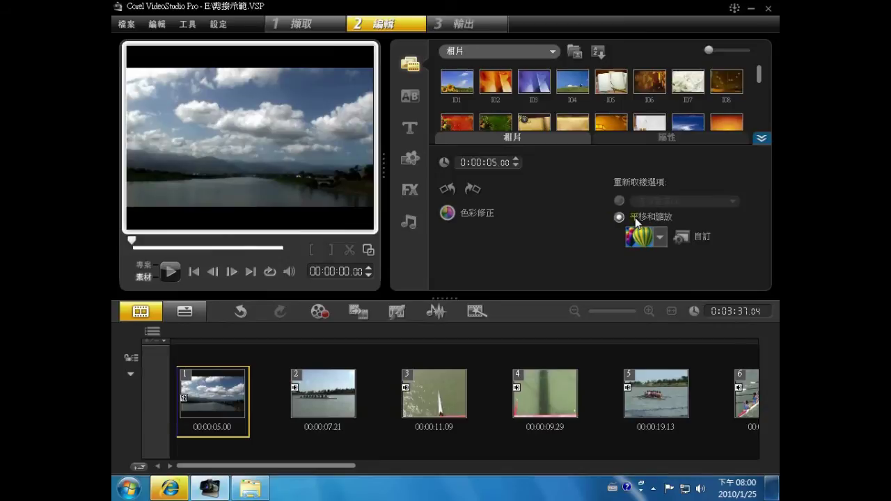
left_click(171, 272)
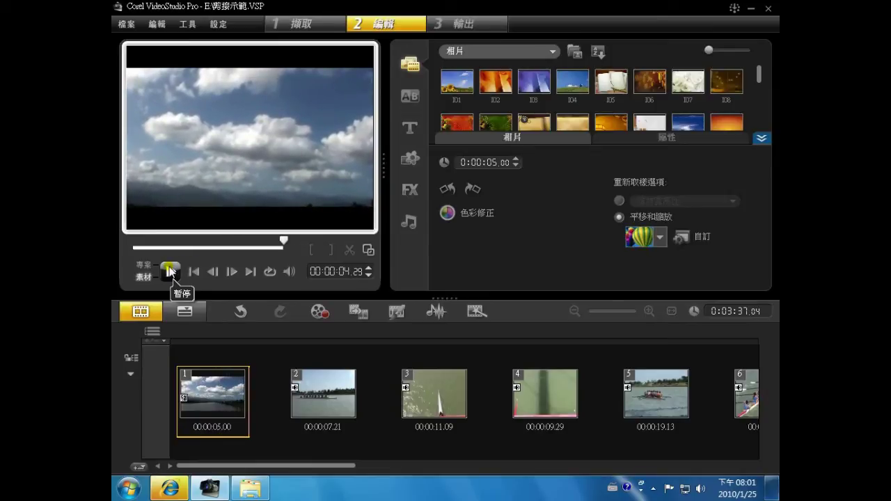
- Open the opening photo's custom pan-and-zoom settings and reframe the start keyframe at 122% zoom, centred low over the river
left_click(684, 239)
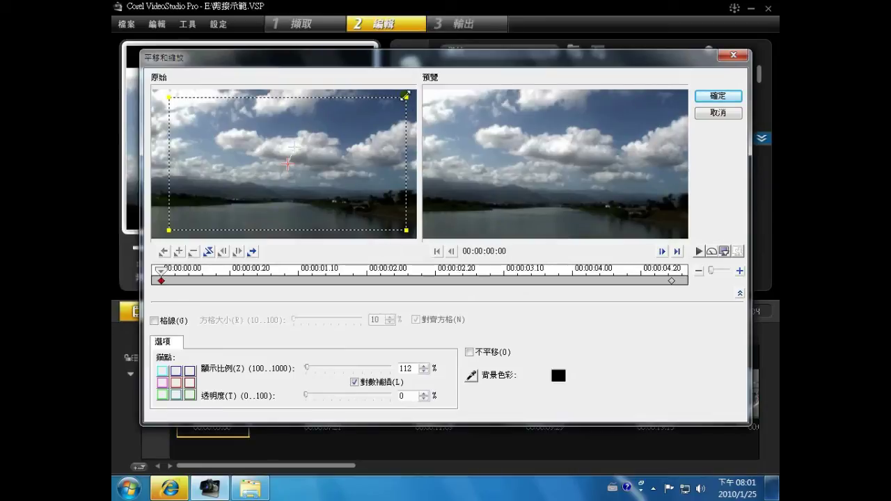
left_click(162, 281)
left_click(672, 281)
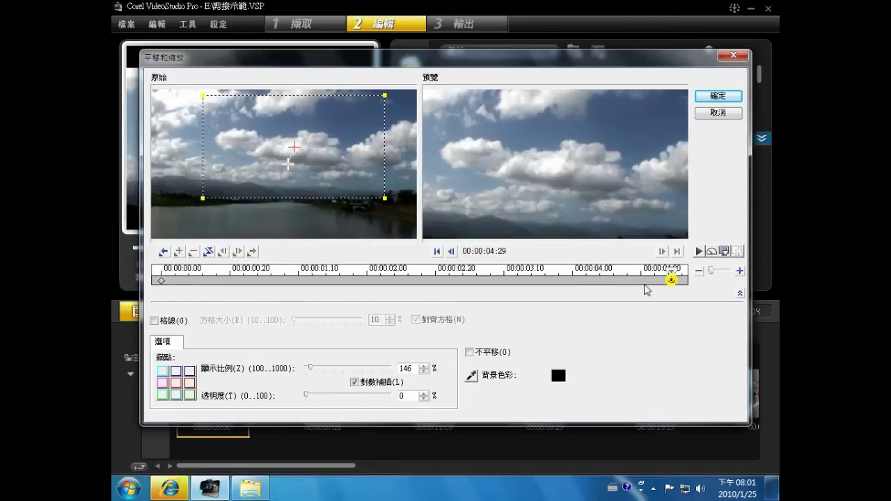
left_click(161, 281)
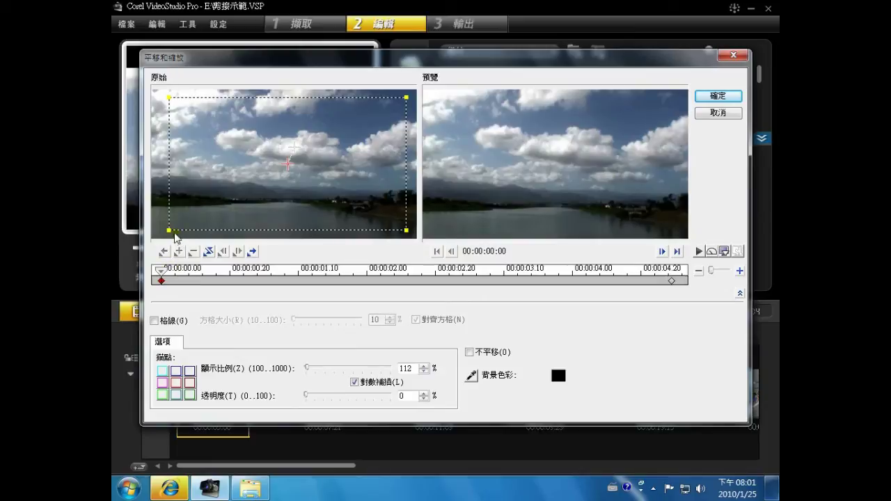
left_click_drag(168, 229, 202, 212)
left_click_drag(288, 167, 266, 170)
left_click_drag(181, 219, 166, 231)
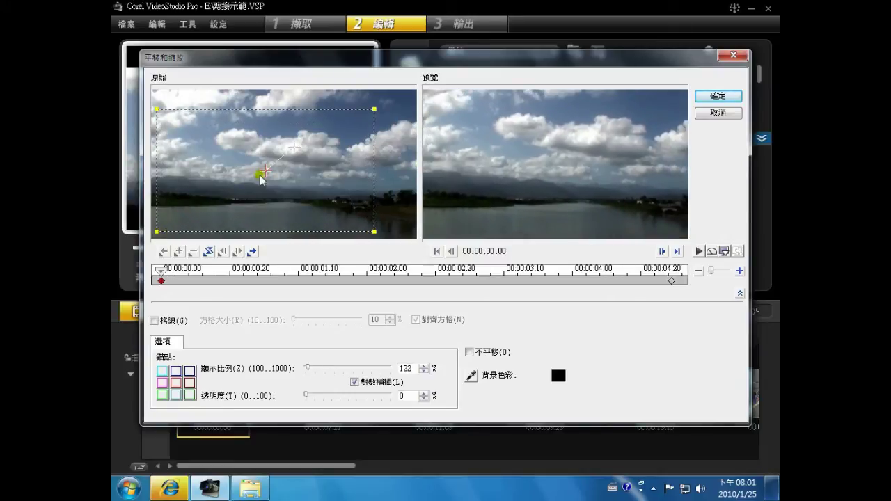
mouse_move(265, 170)
left_mouse_down()
mouse_move(290, 161)
mouse_move(271, 158)
left_mouse_up()
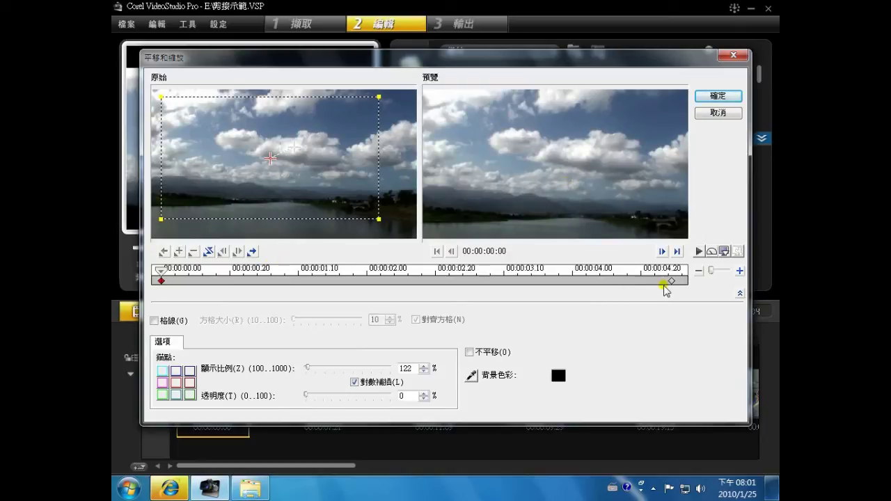
left_click_drag(269, 157, 284, 175)
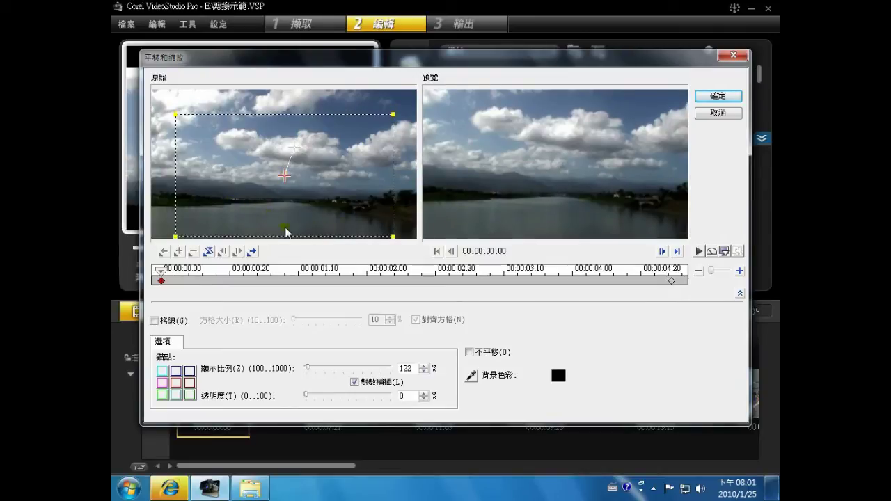
- Reframe the end keyframe at 125% zoom, centred over the clouds along the picture's upper edge
left_click(671, 281)
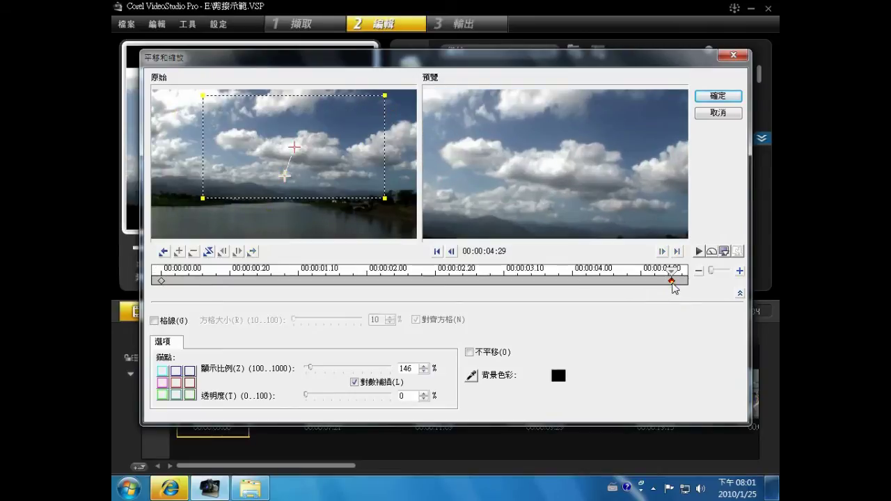
left_click_drag(297, 145, 284, 143)
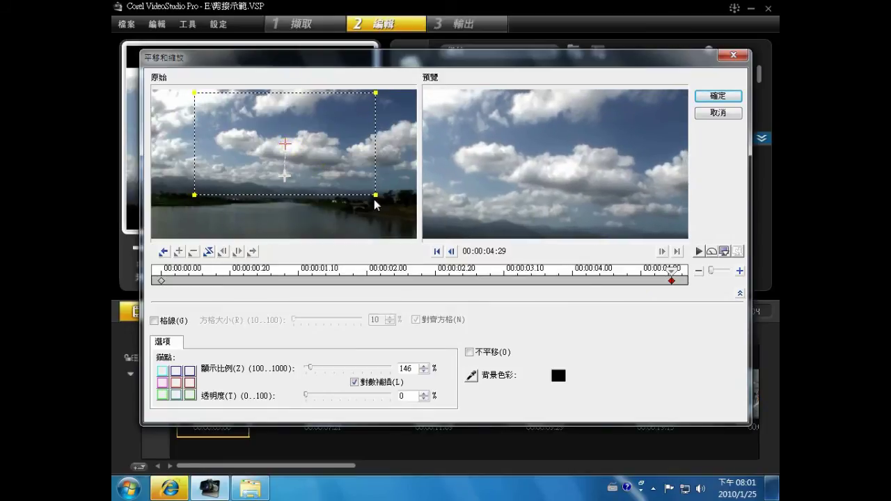
left_click_drag(376, 195, 391, 203)
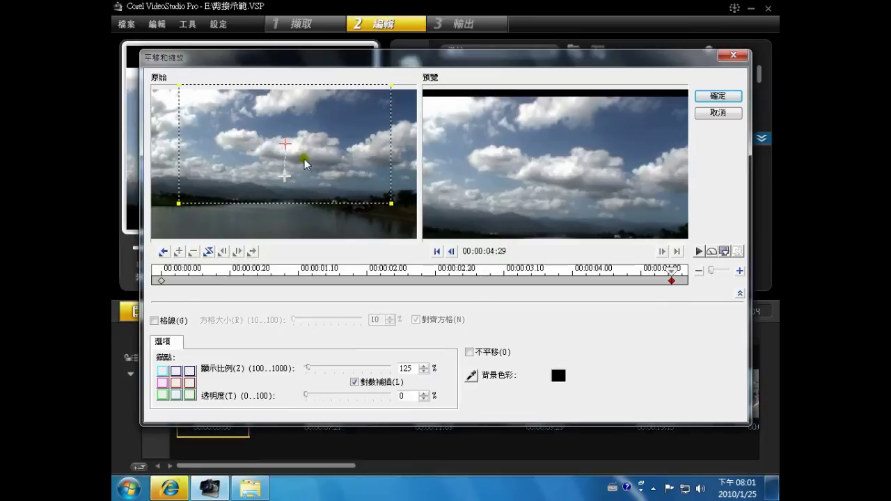
left_click_drag(282, 144, 288, 149)
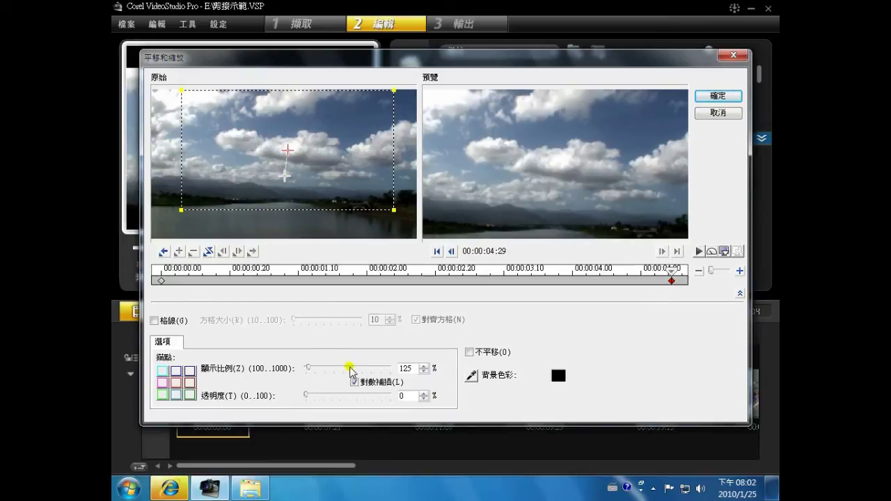
- Try different anchor points for the end keyframe, settle on the top-centre anchor, and scrub through the motion between both keyframes
left_click(188, 382)
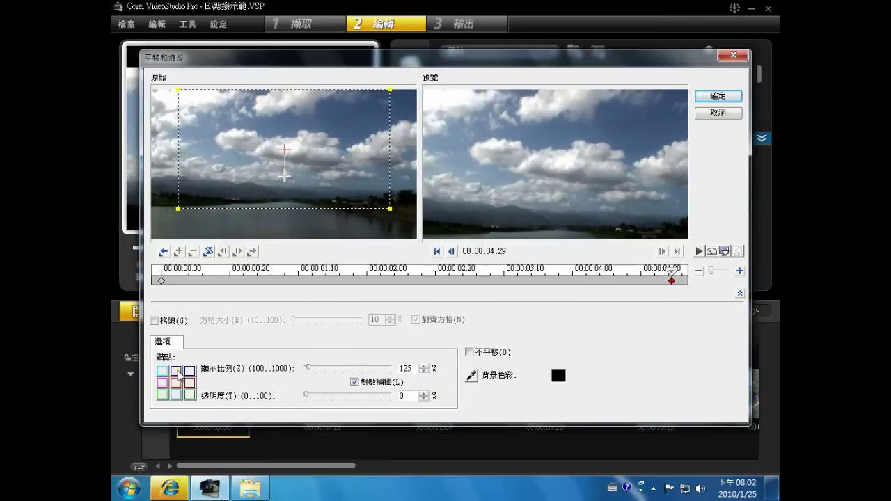
left_click(189, 372)
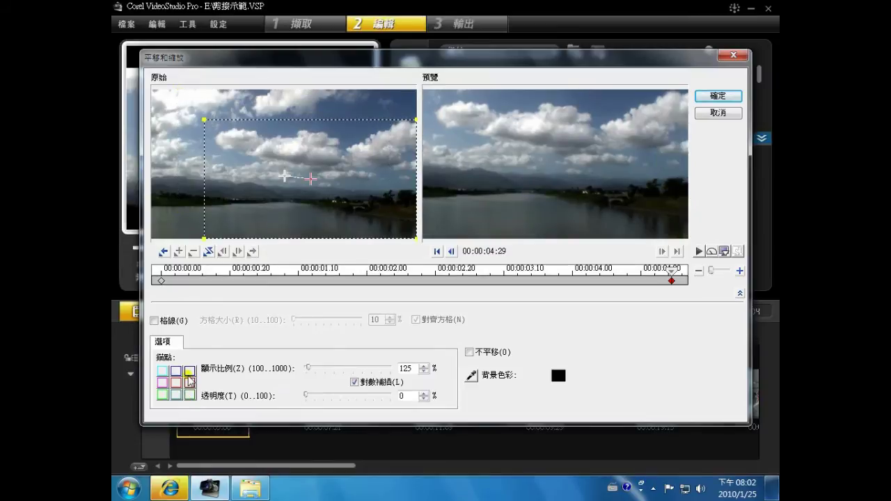
left_click(190, 382)
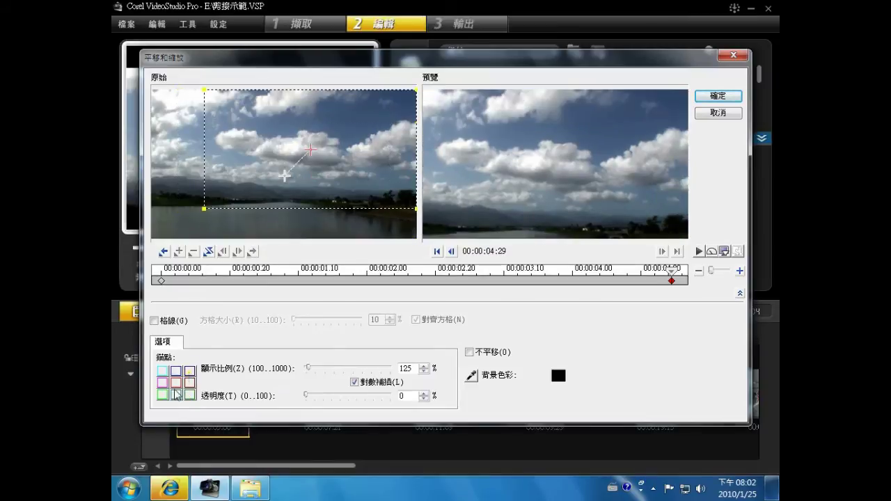
left_click(164, 394)
left_click(176, 372)
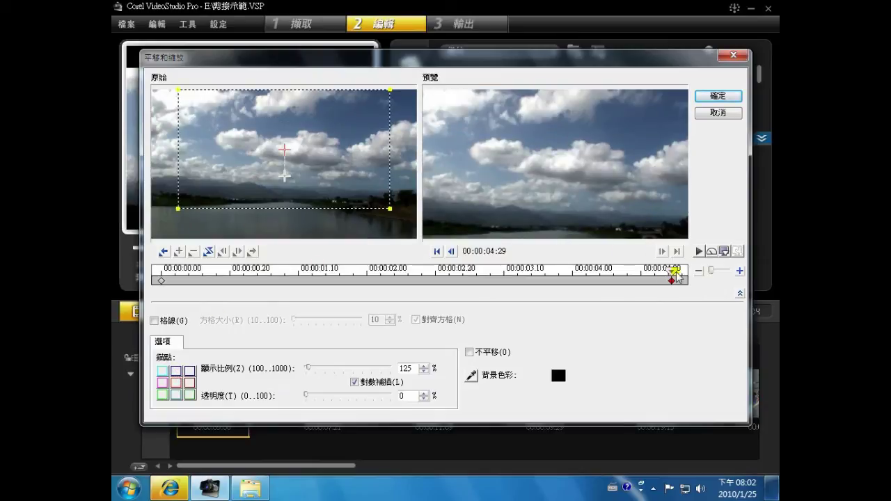
left_click_drag(674, 277, 162, 301)
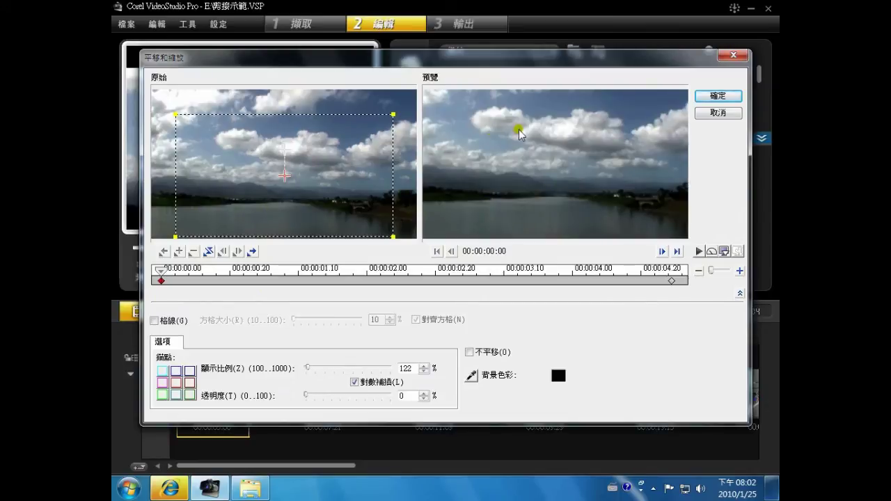
left_click_drag(162, 276, 686, 284)
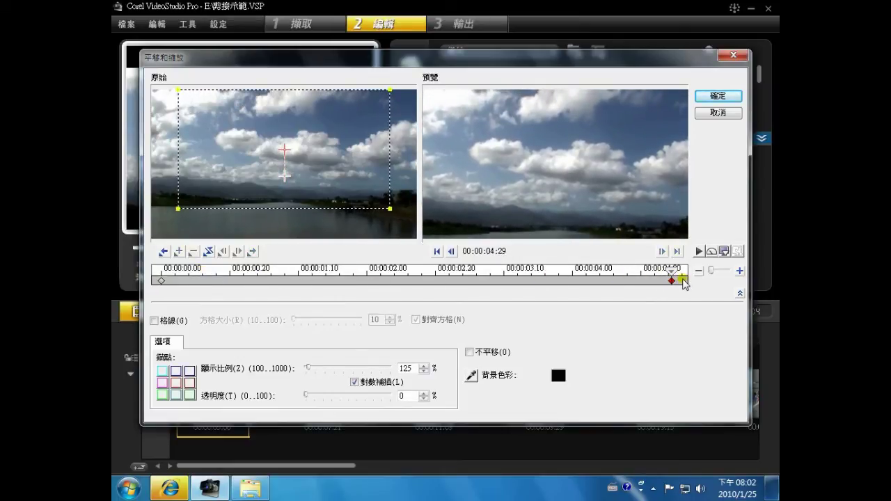
- Reverse the pan-and-zoom keyframes, scrub through the reversed motion, then apply the custom settings and play the photo clip
left_click(208, 253)
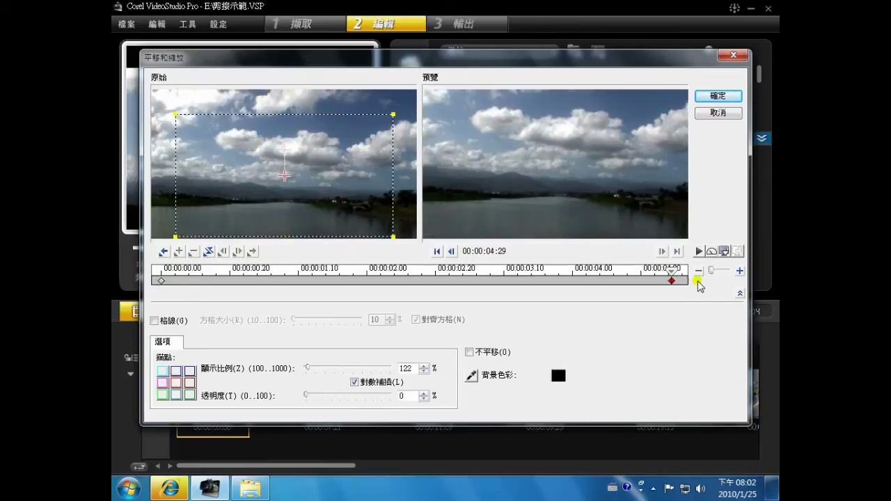
left_click_drag(670, 273, 152, 289)
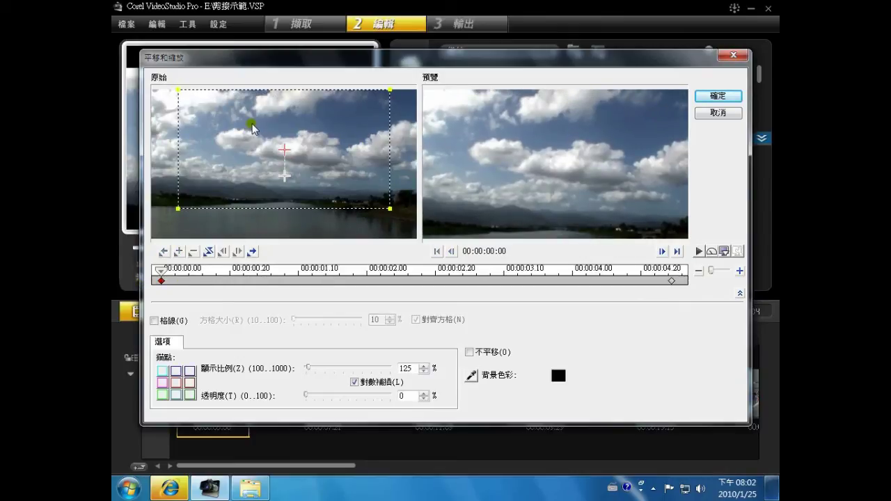
left_click_drag(162, 272, 675, 299)
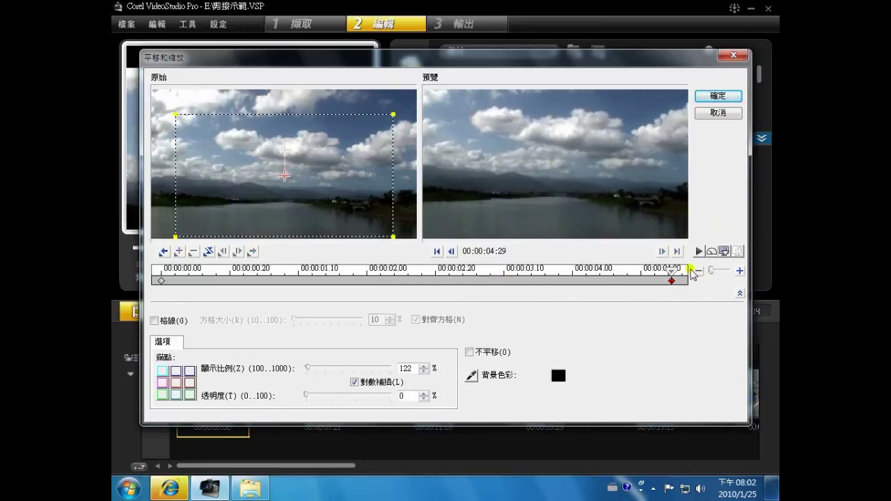
left_click(714, 96)
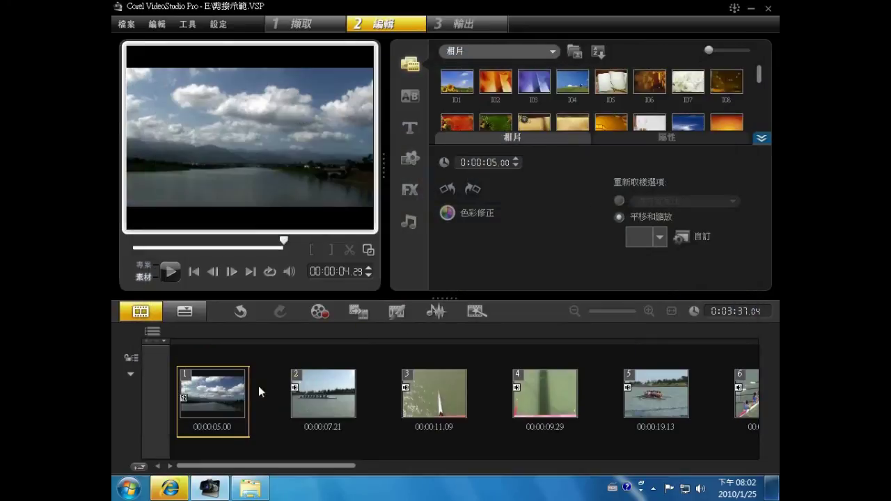
left_click(168, 273)
- Apply automatic pan and zoom (自動平移與縮放) to the opening photo
left_click(159, 24)
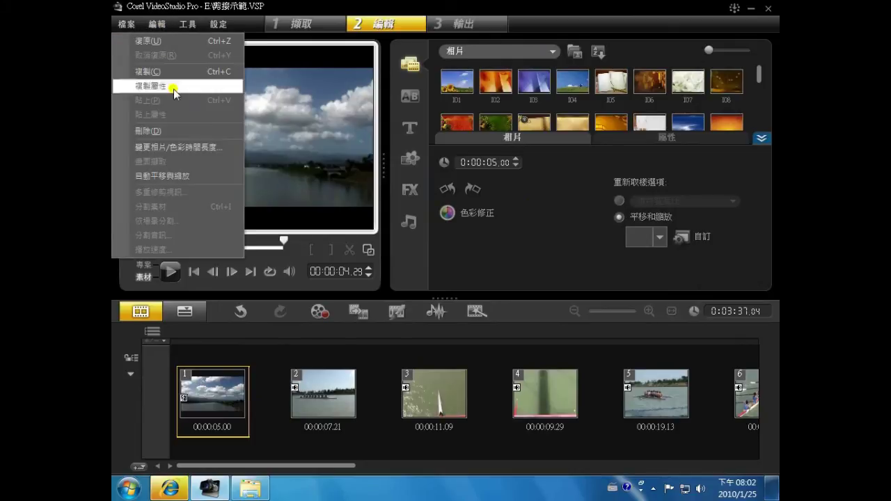
left_click(169, 176)
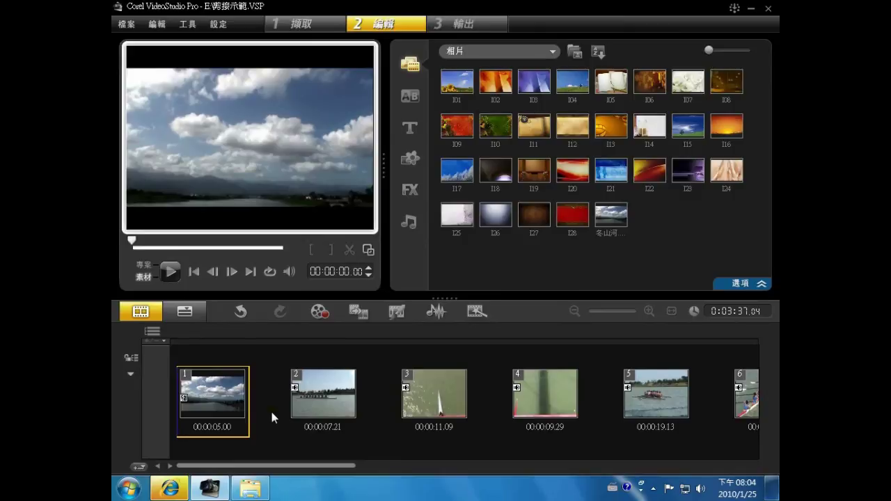